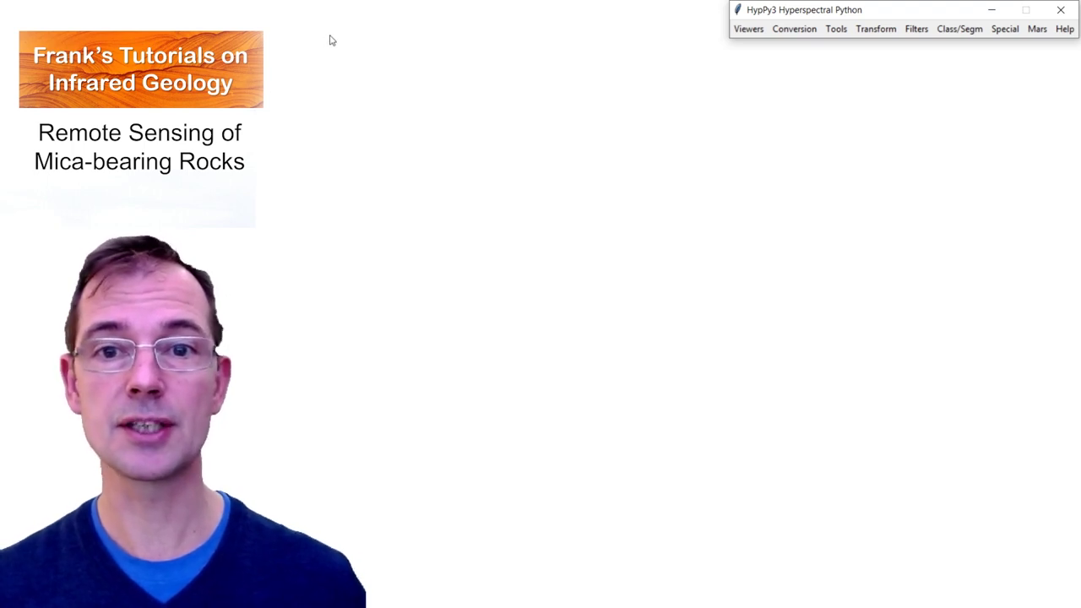
# Step: Load mica_specimen_flp_s_dfilt_mean7 into a new image viewer and zoom in on the specimens
pyautogui.click(750, 30)
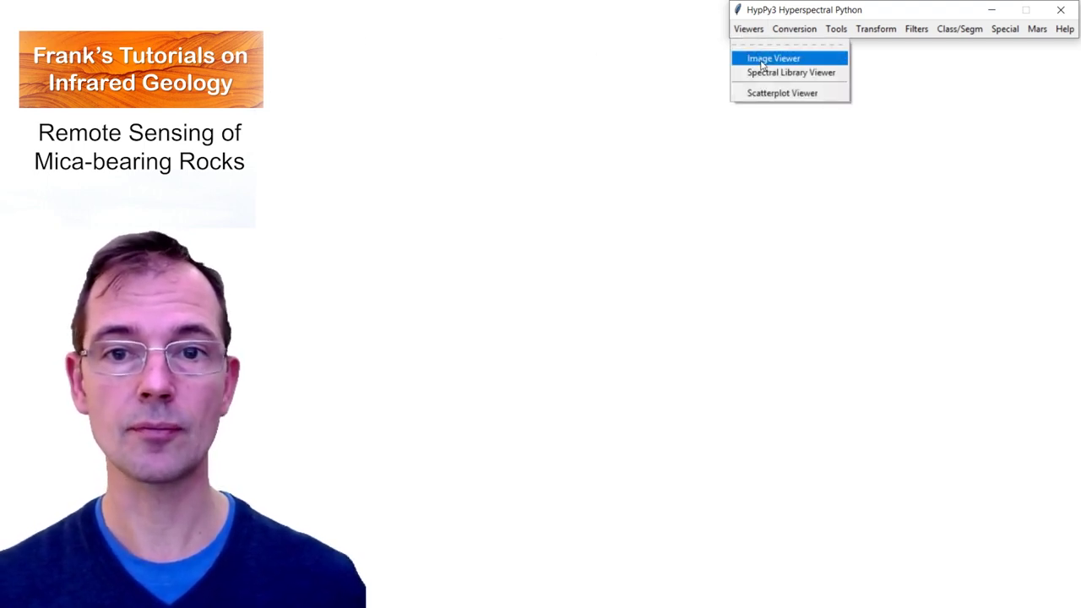
pyautogui.click(757, 59)
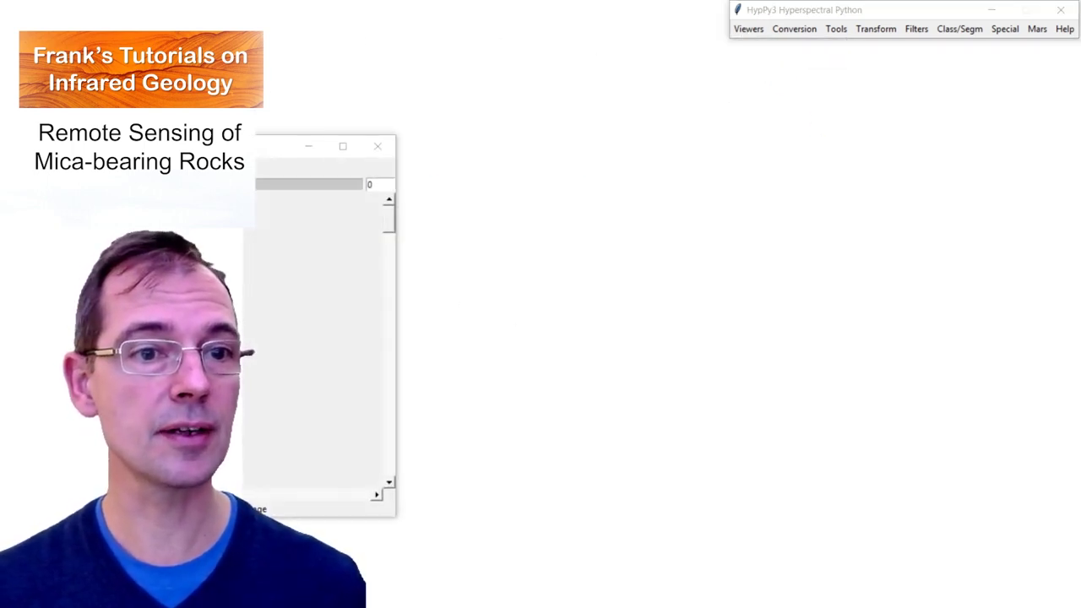
pyautogui.moveTo(240, 153); pyautogui.dragTo(566, 33)
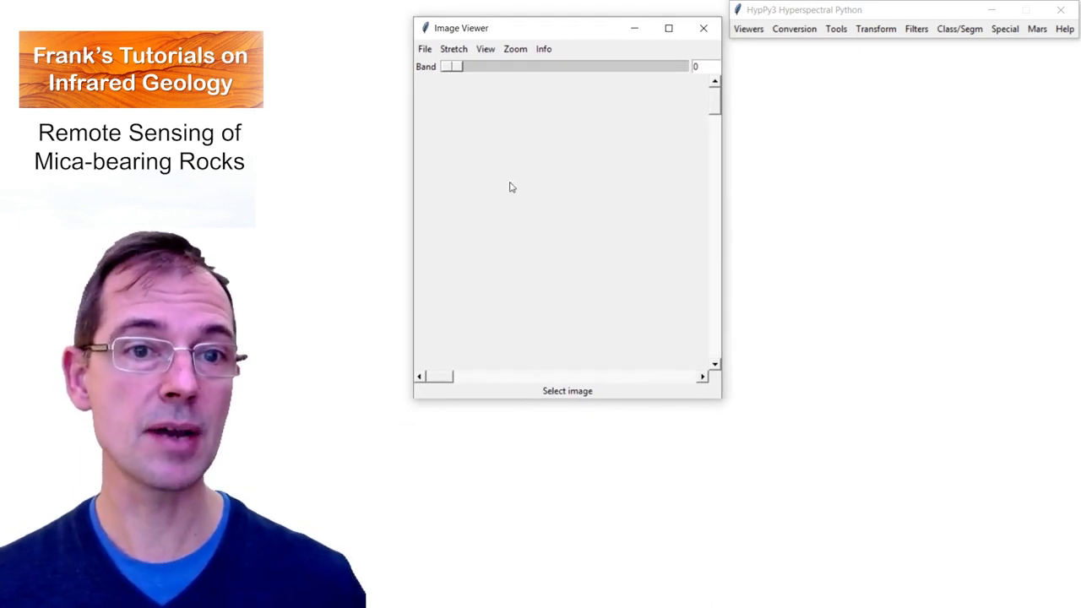
pyautogui.click(425, 49)
pyautogui.click(439, 111)
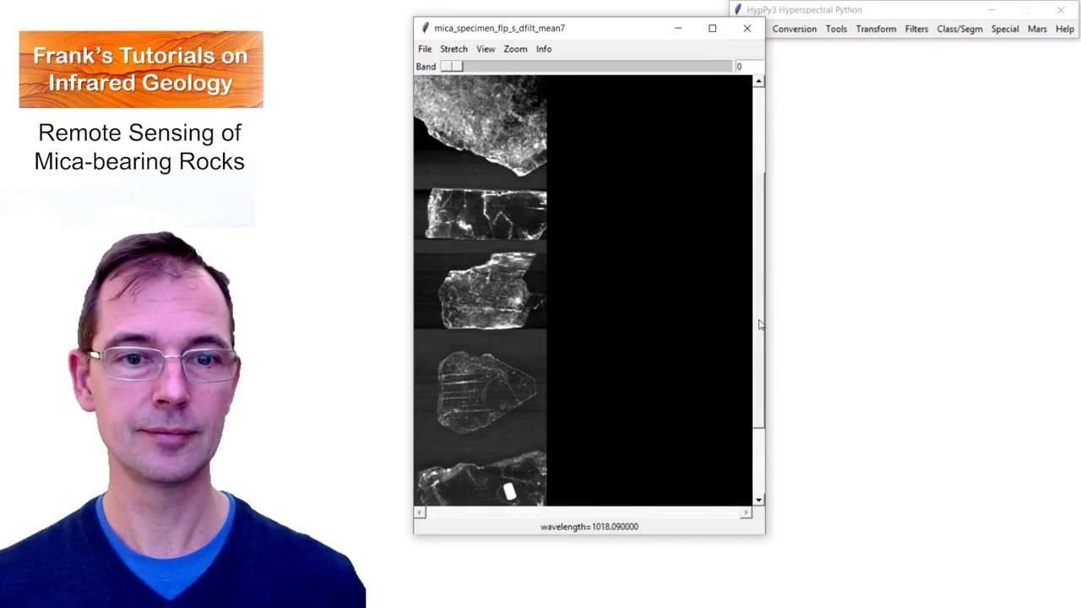
pyautogui.scroll(-2, 759, 359)
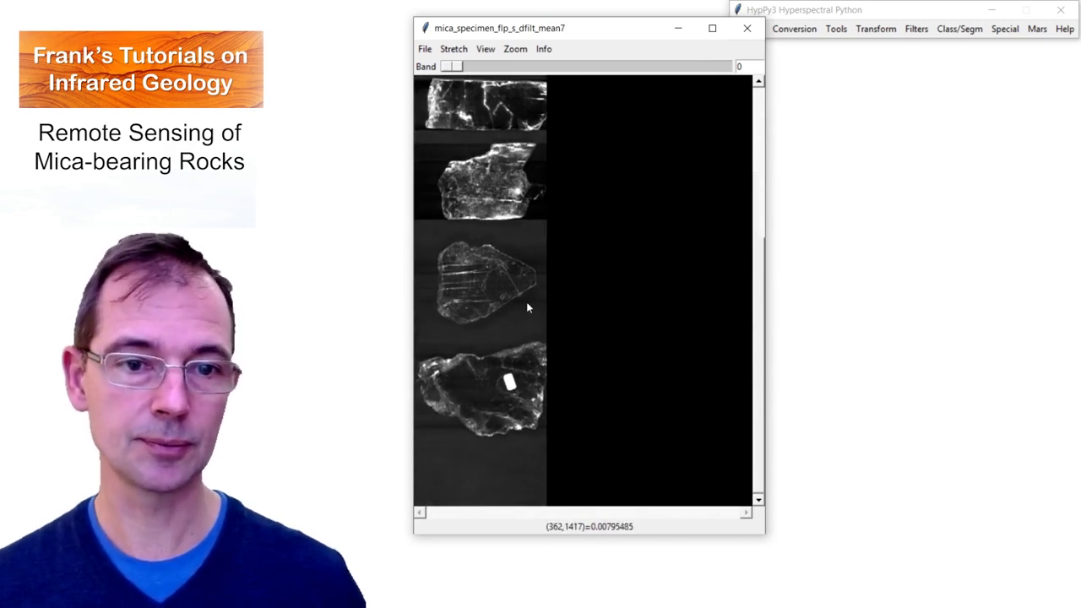
pyautogui.scroll(1, 485, 296)
pyautogui.scroll(2, 487, 294)
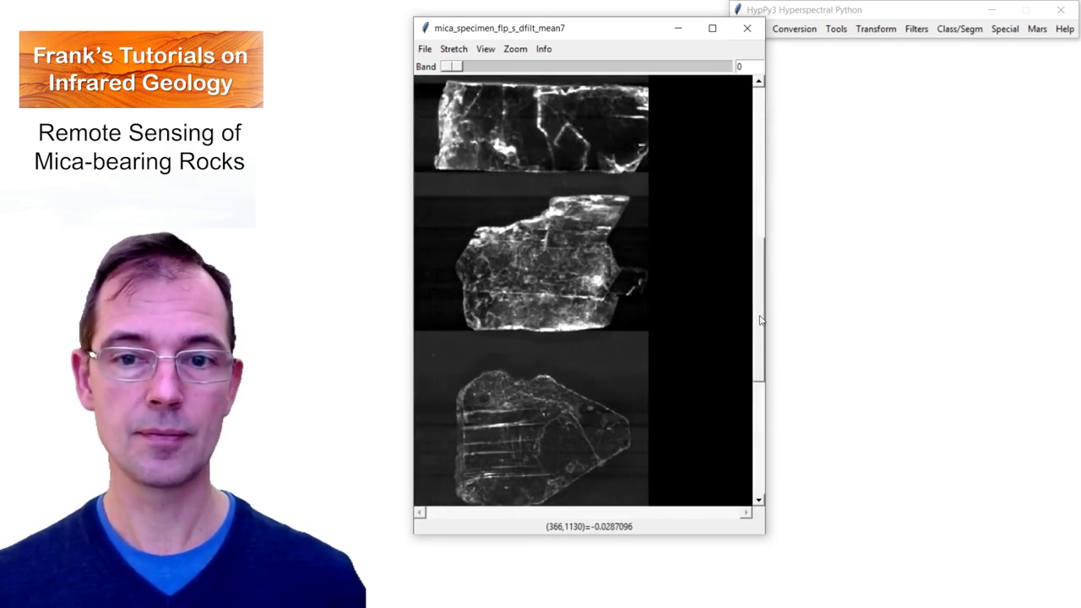
pyautogui.scroll(-2, 762, 395)
pyautogui.scroll(-1, 762, 395)
pyautogui.scroll(1, 763, 396)
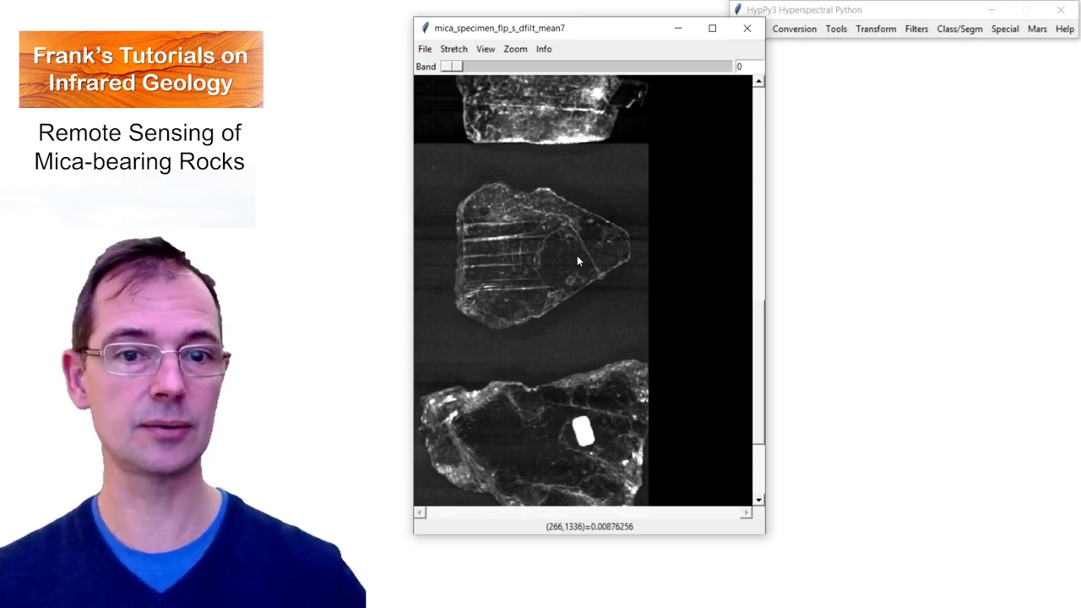
# Step: Plot the spectrum of a specimen pixel (204, 1329) and move the Figure 1 window aside
pyautogui.click(537, 252)
pyautogui.moveTo(288, 29); pyautogui.dragTo(792, 63)
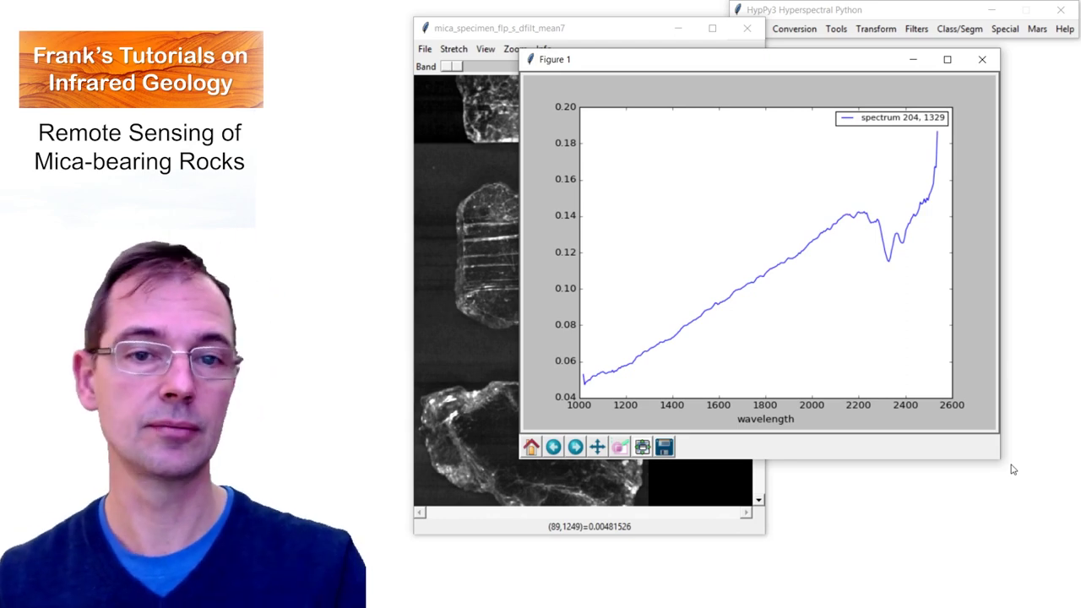
# Step: Snip the spectrum plot and highlight its absorption dip near 2330
pyautogui.hotkey('ctrl', 'alt', 's')
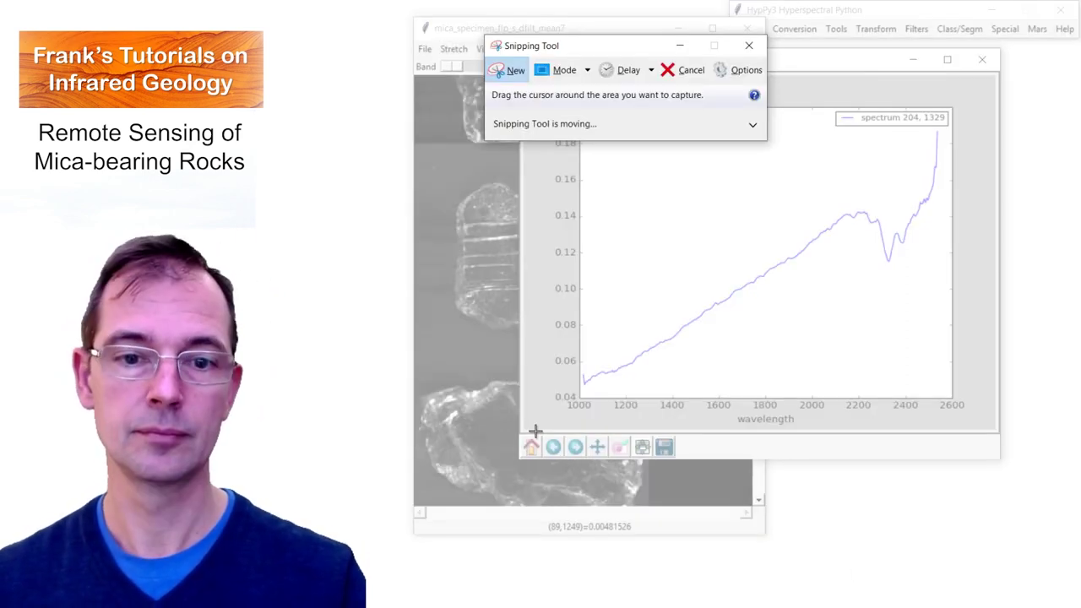
pyautogui.moveTo(536, 427); pyautogui.dragTo(981, 90)
pyautogui.click(782, 50)
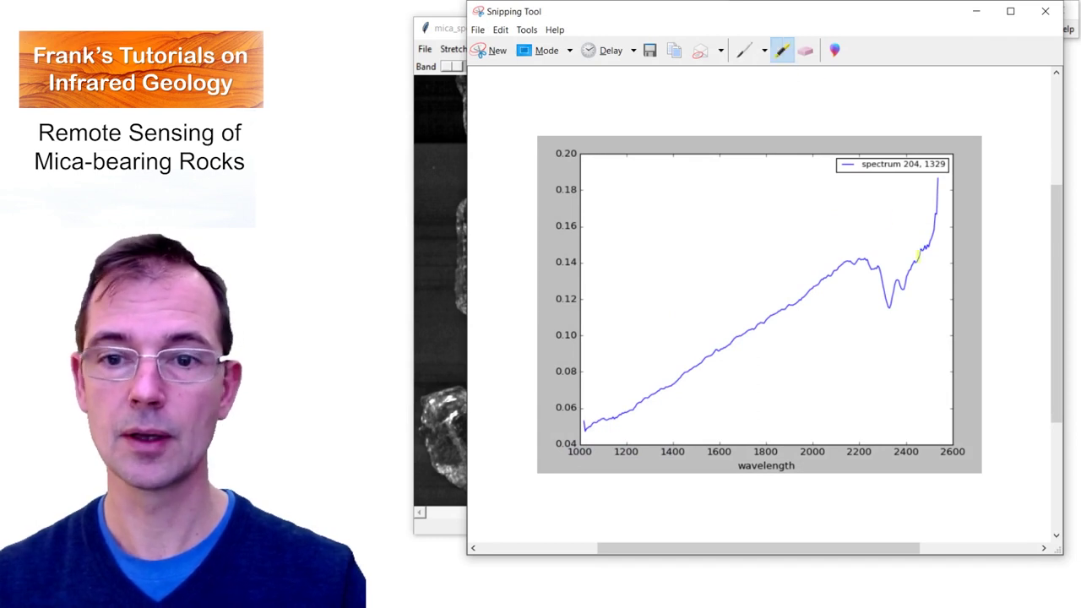
pyautogui.moveTo(887, 309); pyautogui.dragTo(894, 304)
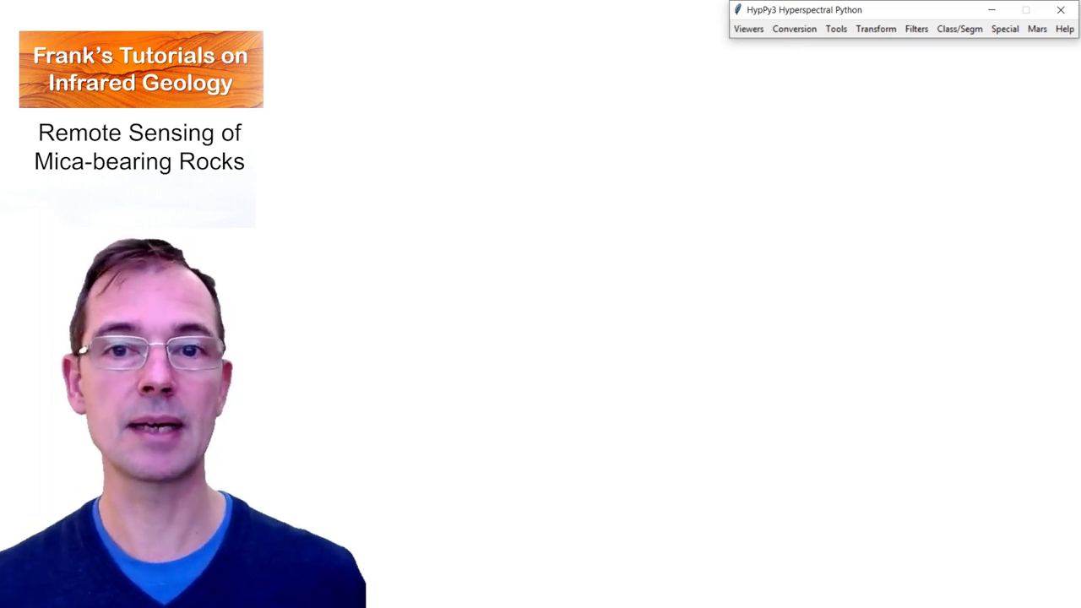
# Step: Load ampandrandava_32102_stack_s from the ampandrandava folder into a new, enlarged image viewer
pyautogui.click(748, 29)
pyautogui.click(747, 60)
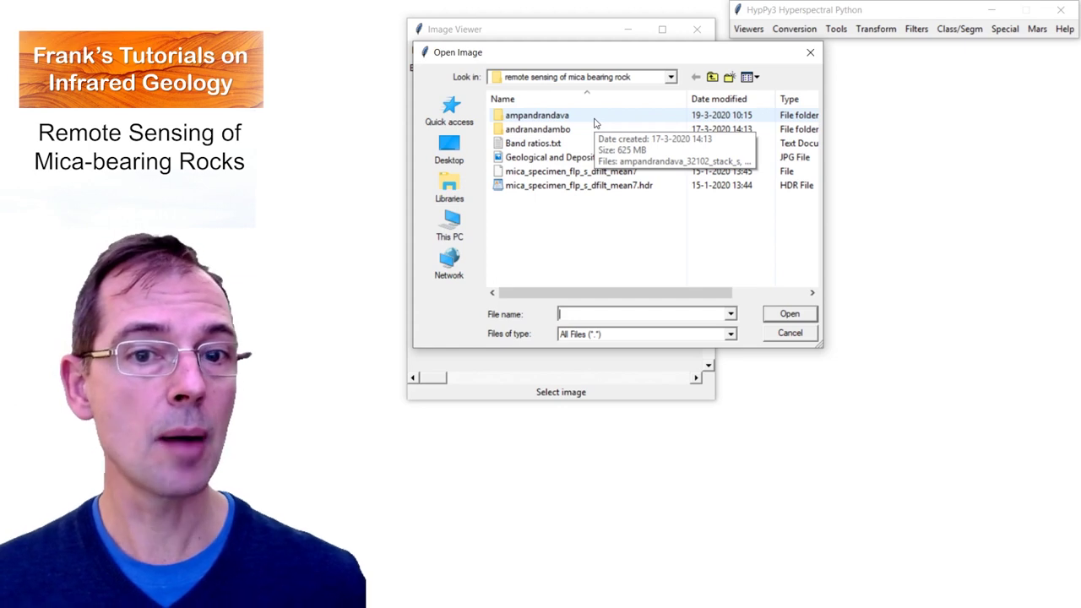
pyautogui.doubleClick(547, 116)
pyautogui.click(547, 119)
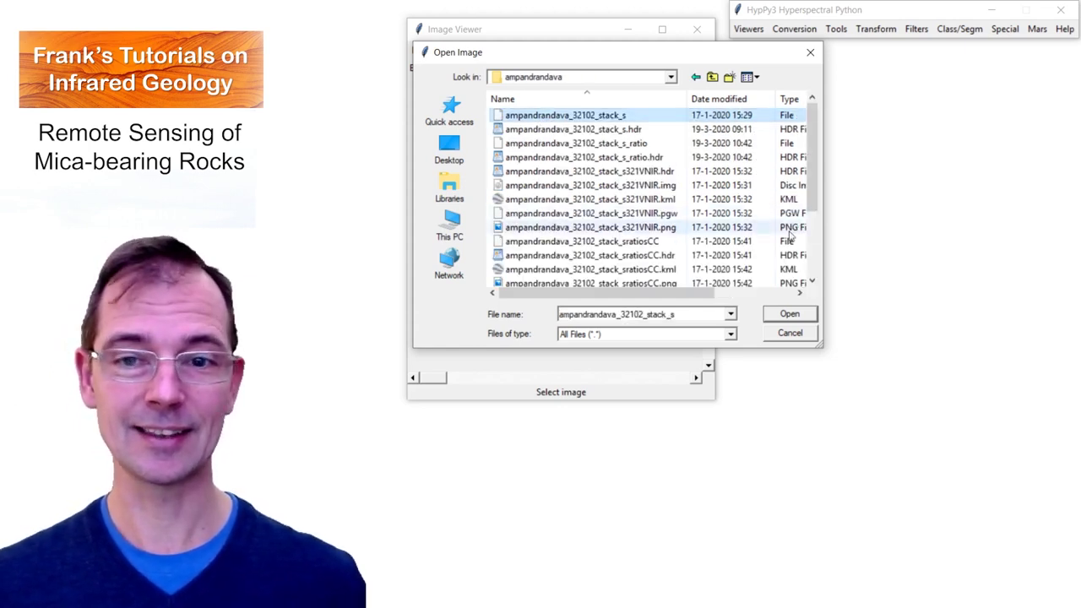
pyautogui.click(790, 314)
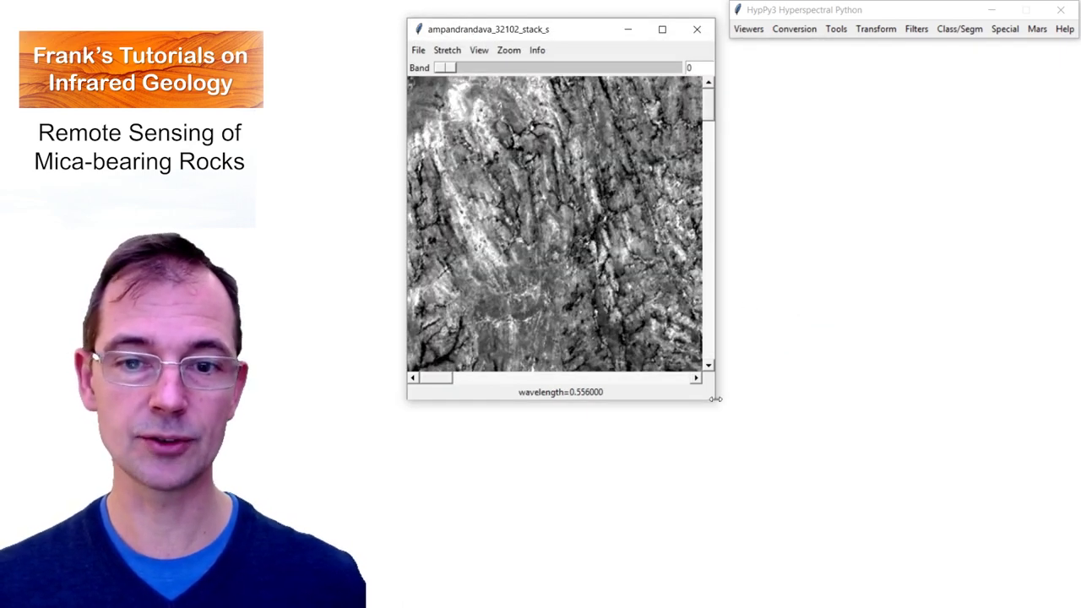
pyautogui.moveTo(714, 403); pyautogui.dragTo(742, 448)
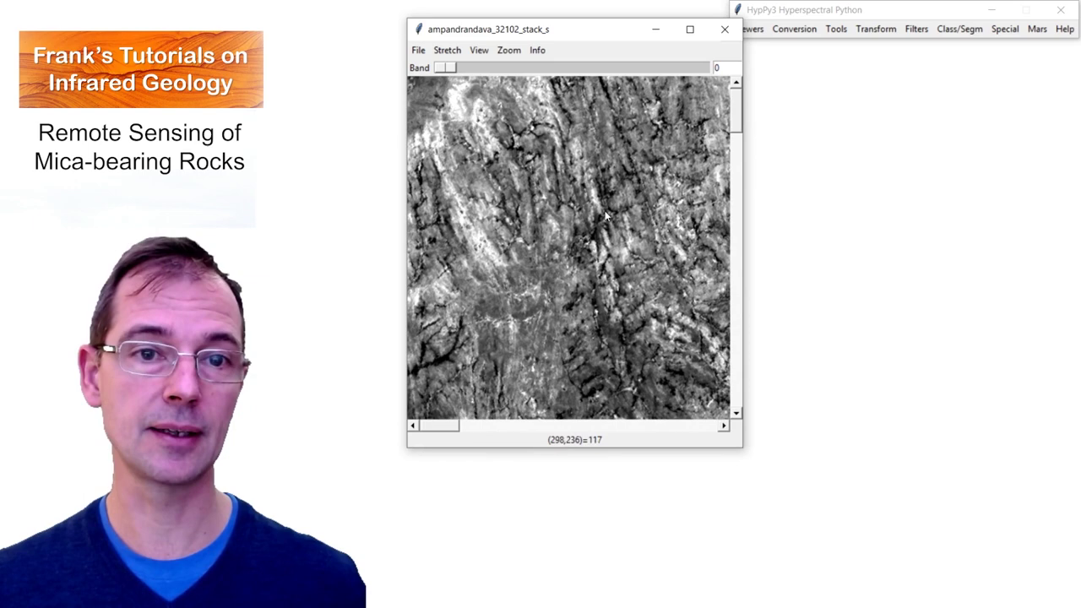
# Step: Display bands 2, 1 and 0 as red, green and blue, with the Band ratios.txt notes alongside
pyautogui.click(478, 50)
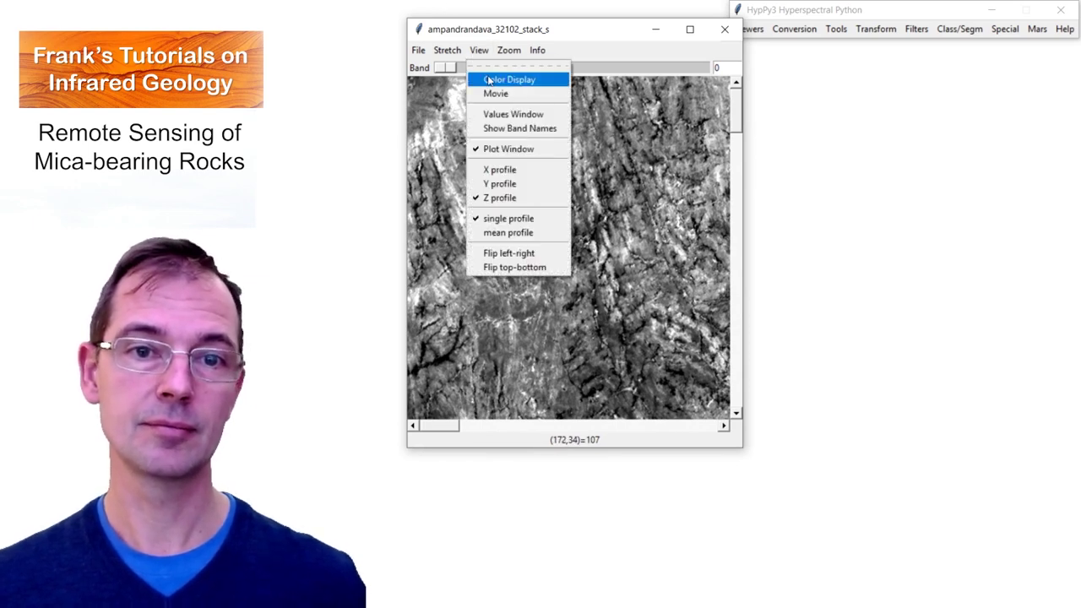
pyautogui.click(490, 80)
pyautogui.click(514, 69)
pyautogui.click(515, 69)
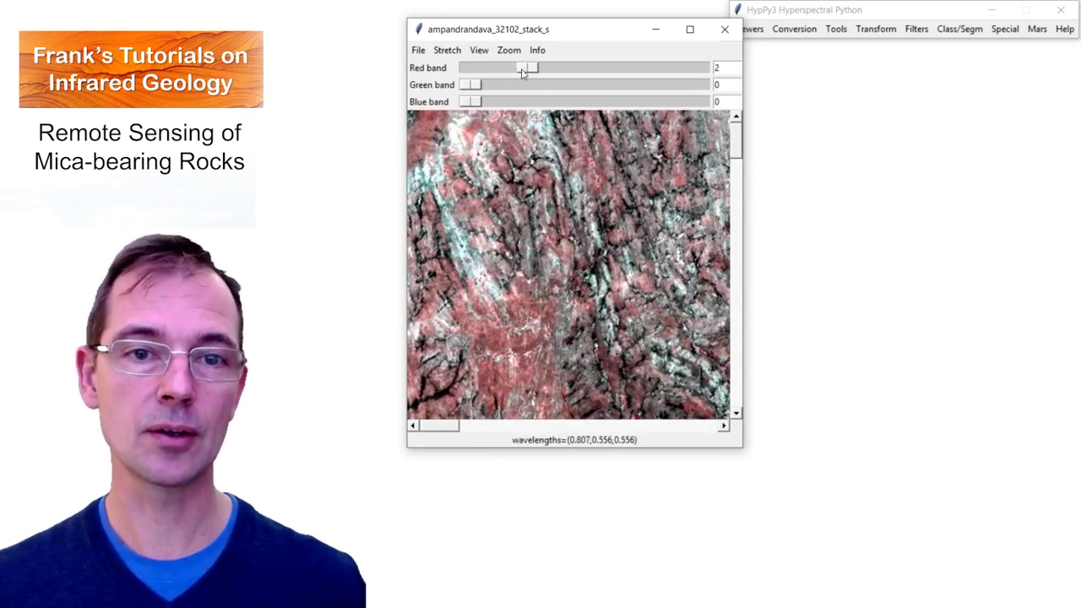
pyautogui.click(518, 85)
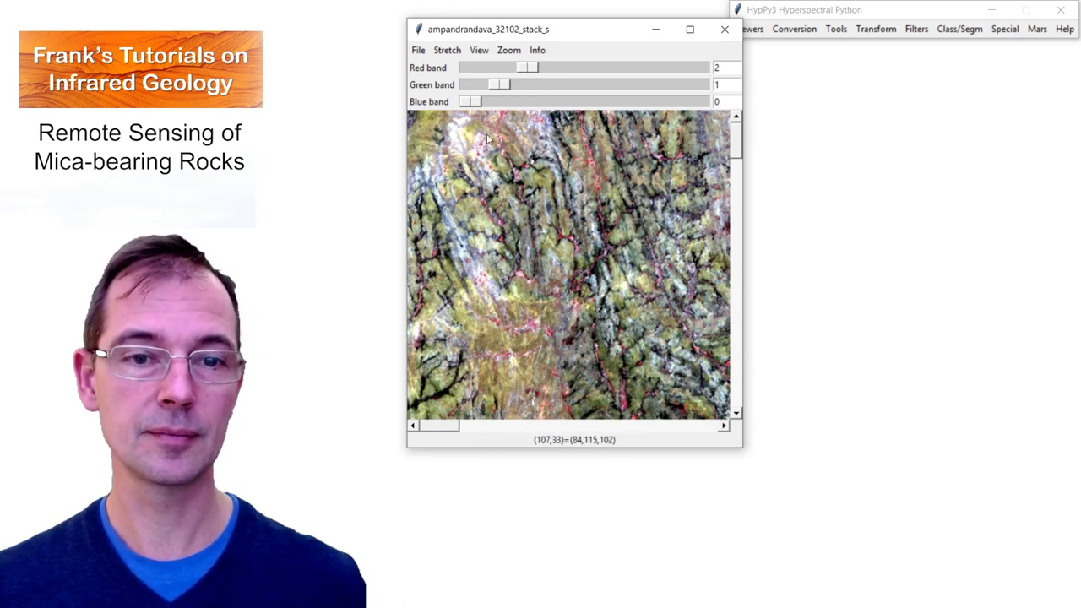
pyautogui.click(460, 607)
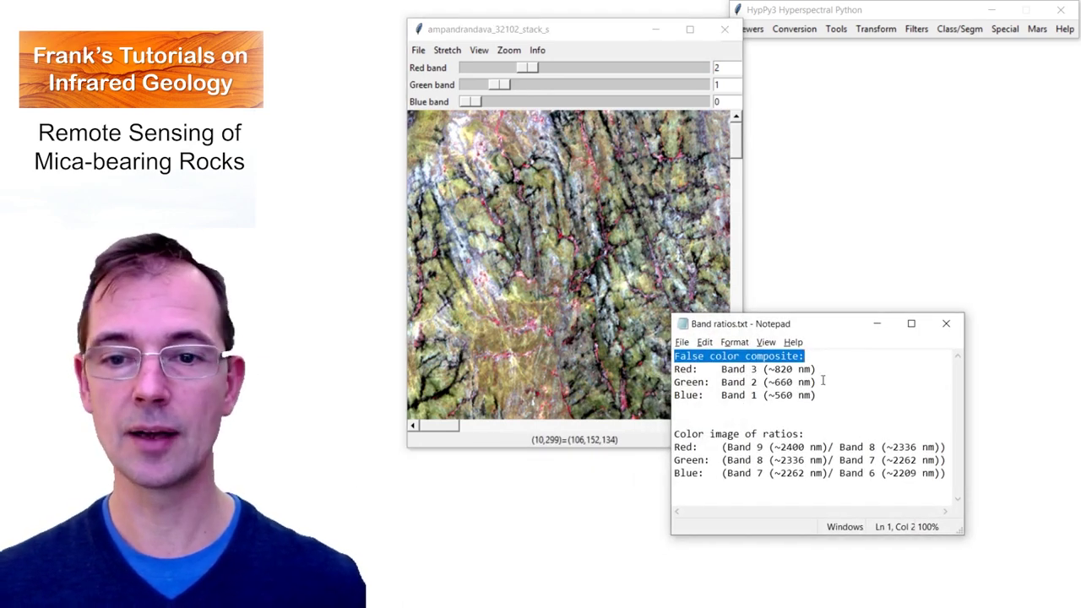
pyautogui.moveTo(832, 329); pyautogui.dragTo(922, 303)
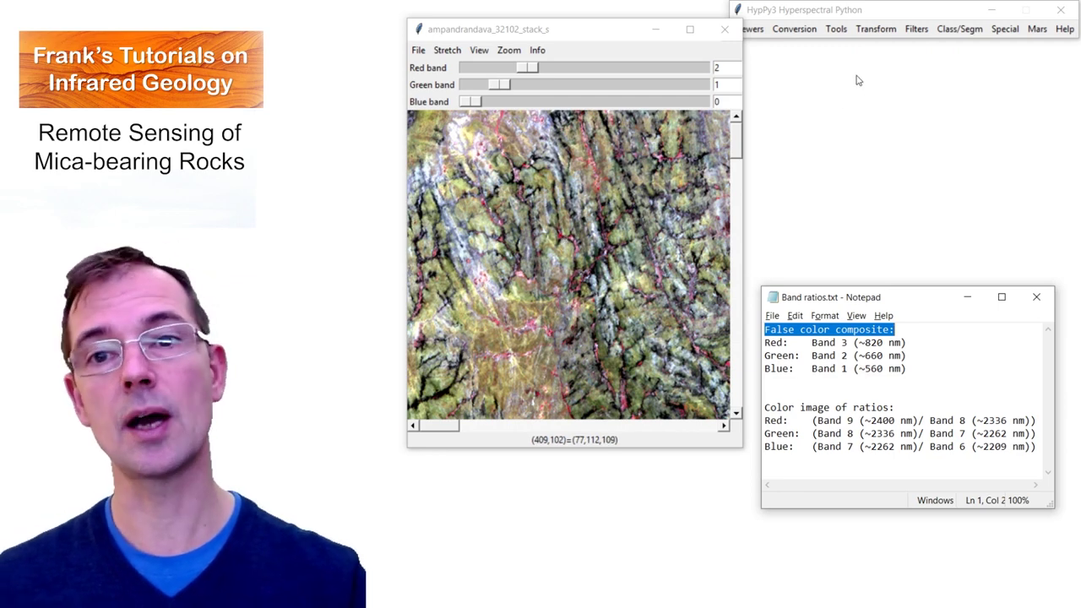
# Step: Run Band Ratio on ampandrandava_32102_stack_s with 2.400 as numerator and 2.336 as denominator
pyautogui.click(837, 30)
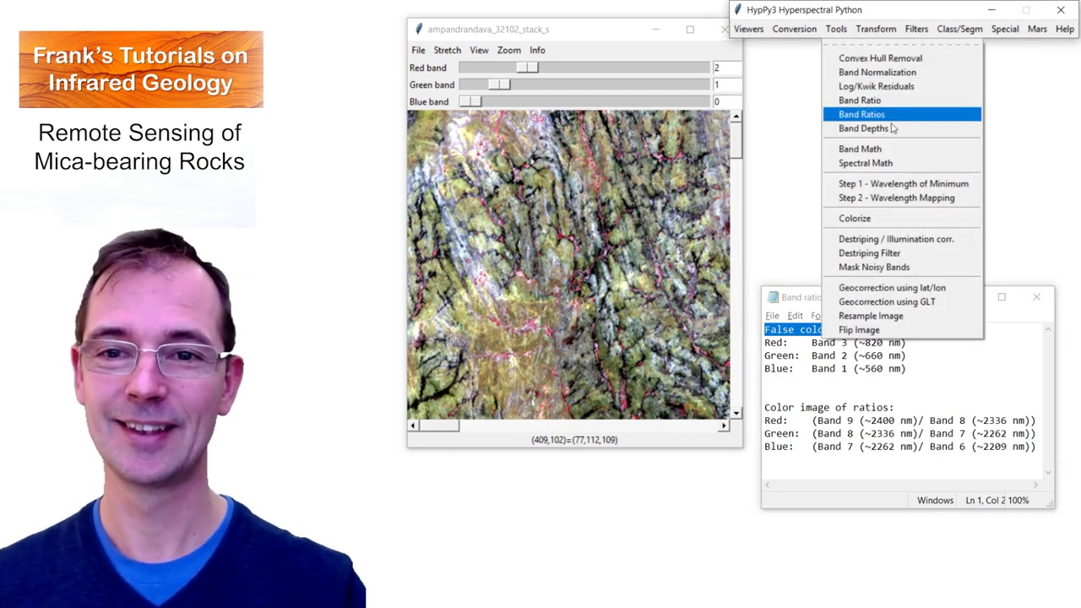
pyautogui.click(844, 110)
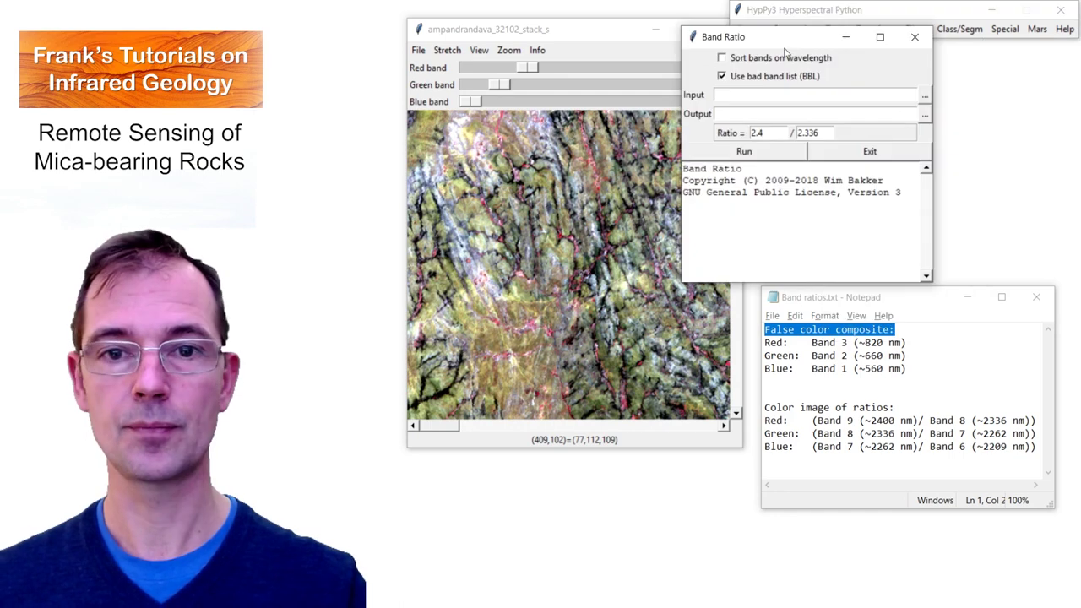
pyautogui.click(925, 95)
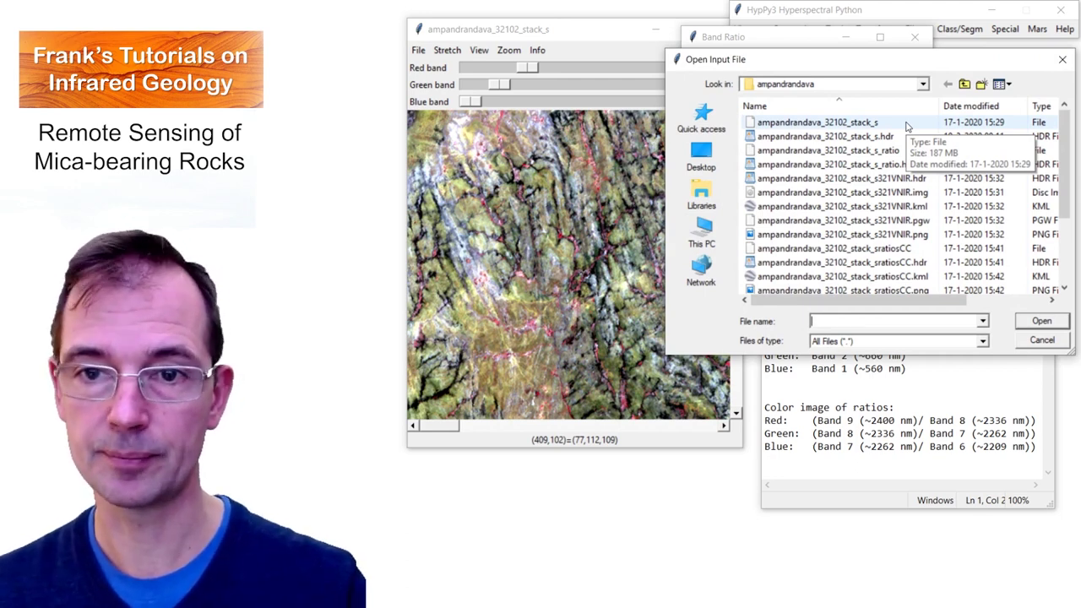
pyautogui.click(907, 125)
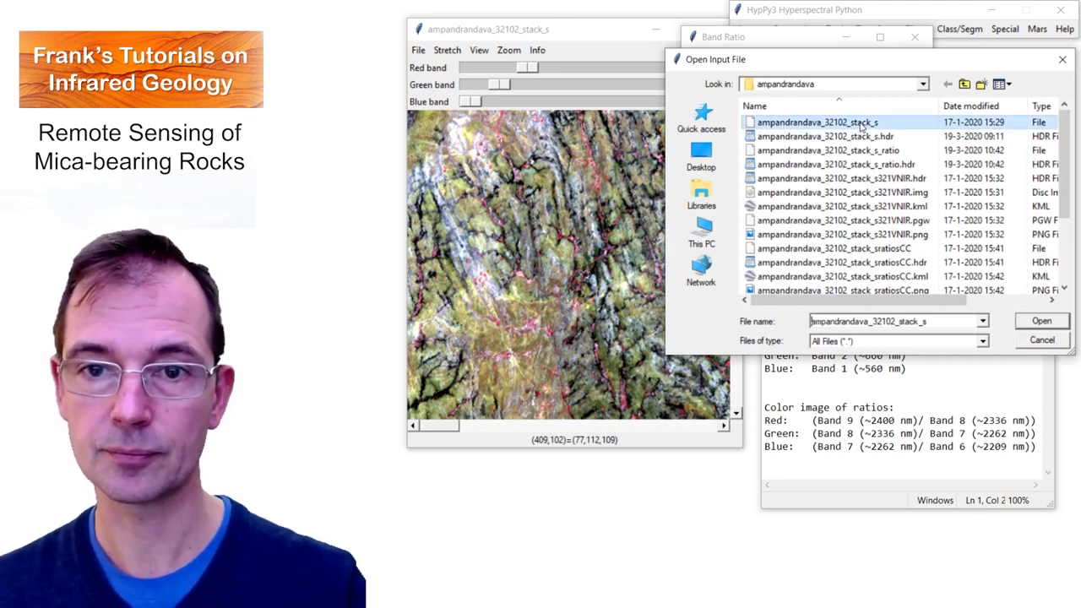
pyautogui.click(1038, 323)
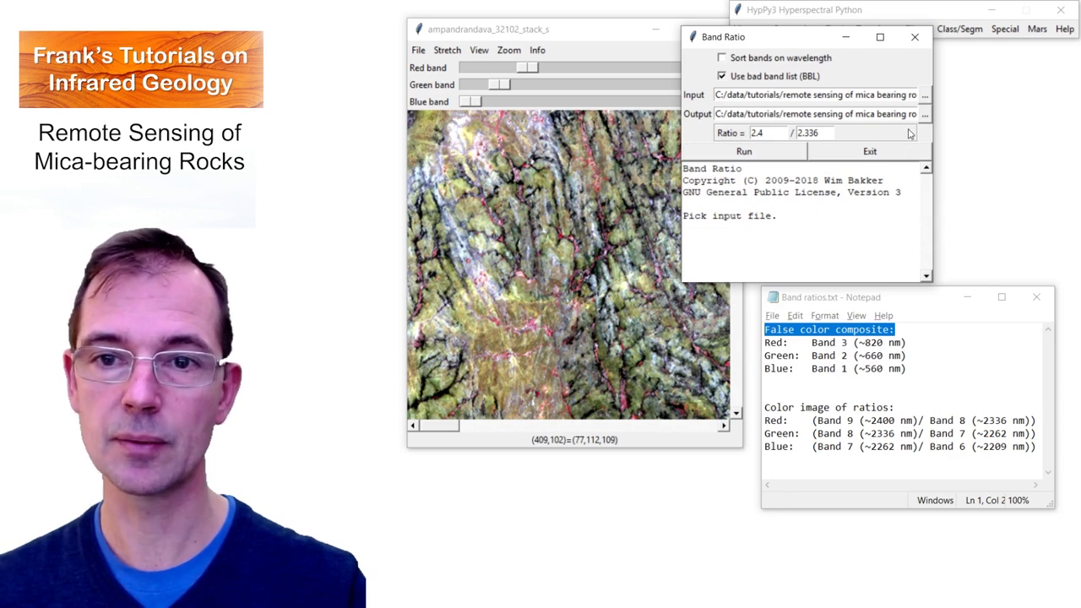
pyautogui.click(780, 134)
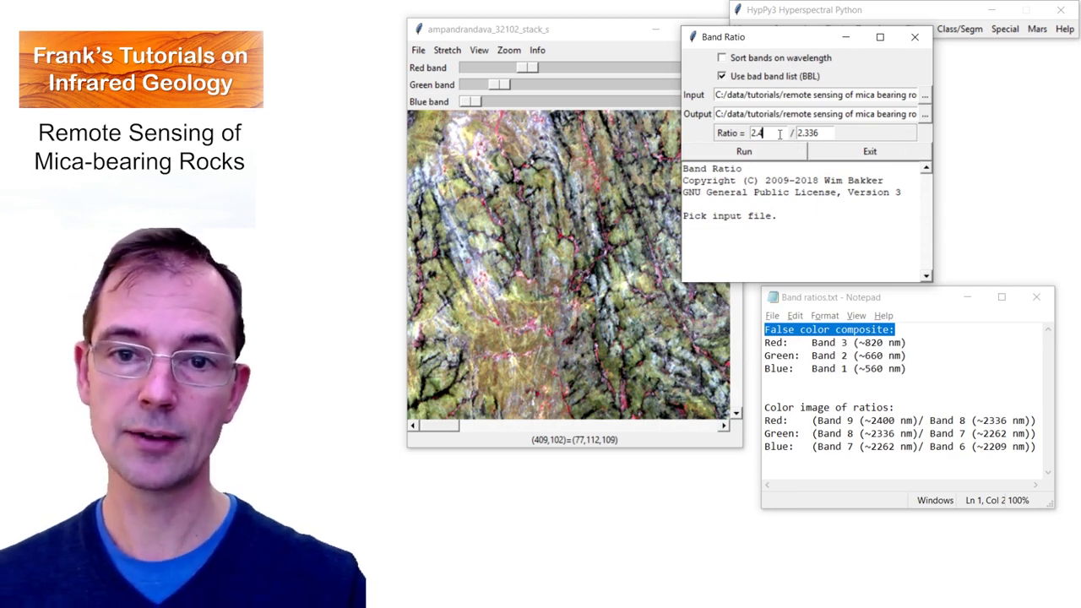
pyautogui.write('00')
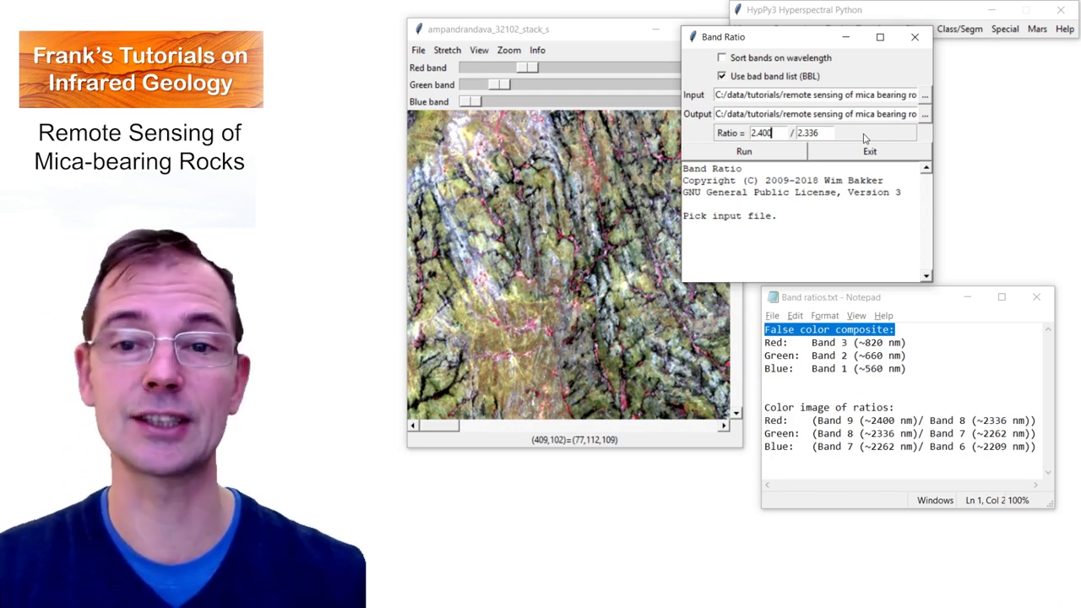
pyautogui.click(795, 154)
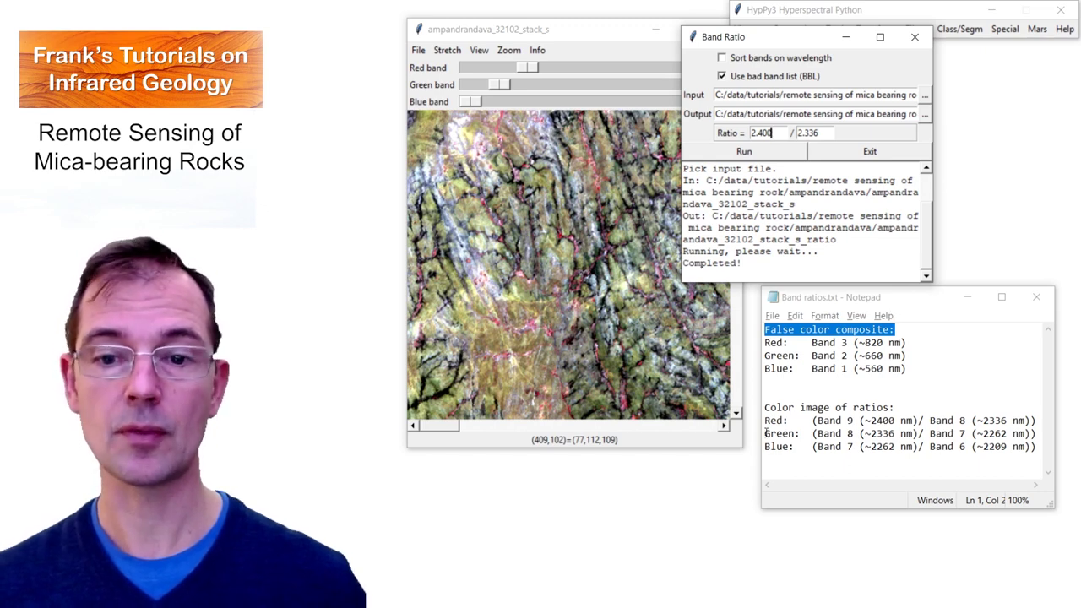
# Step: Select the three ratio recipe lines in the notes and open Mars > Generate KML
pyautogui.moveTo(766, 419); pyautogui.dragTo(1043, 457)
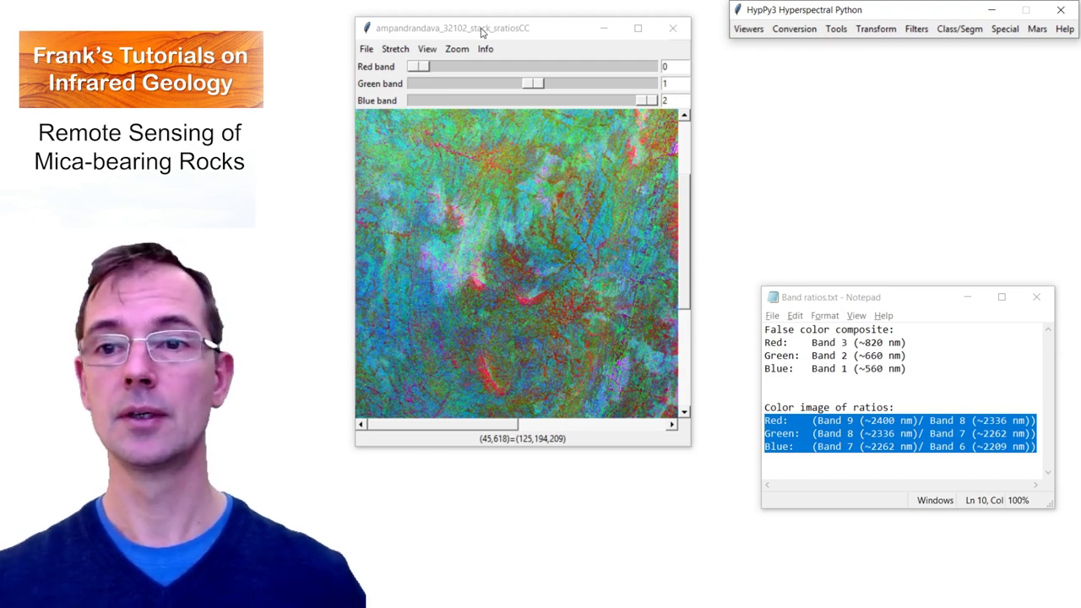
pyautogui.click(1038, 30)
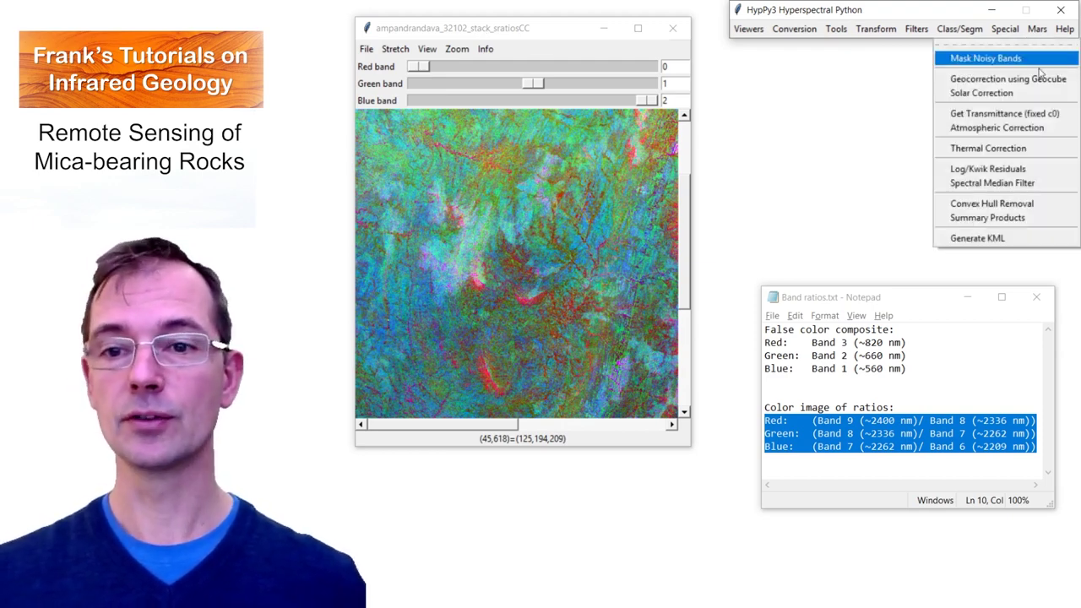
pyautogui.click(995, 240)
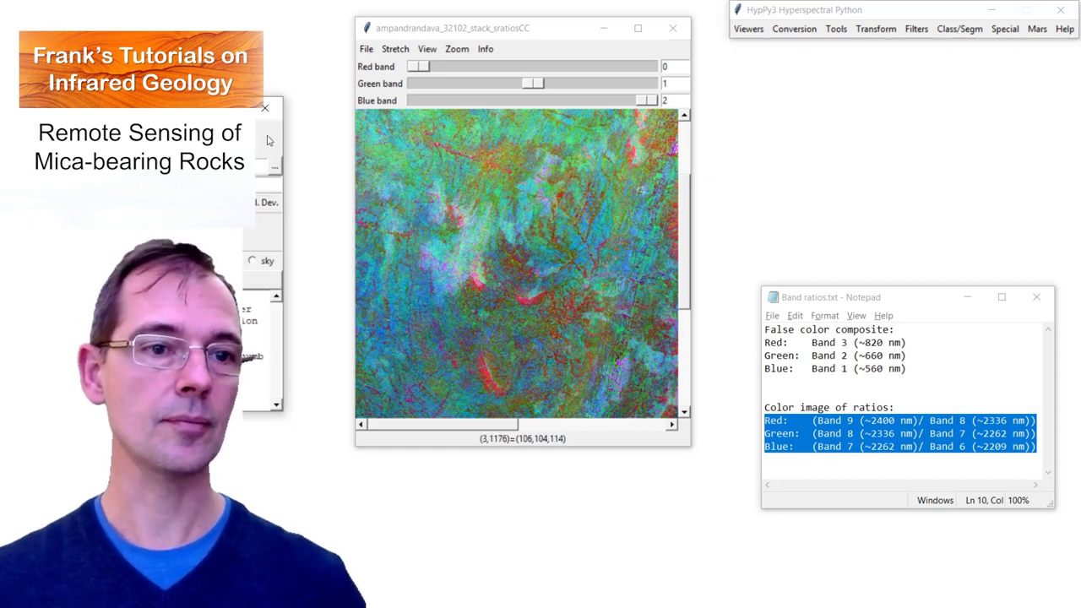
pyautogui.moveTo(140, 113); pyautogui.dragTo(775, 140)
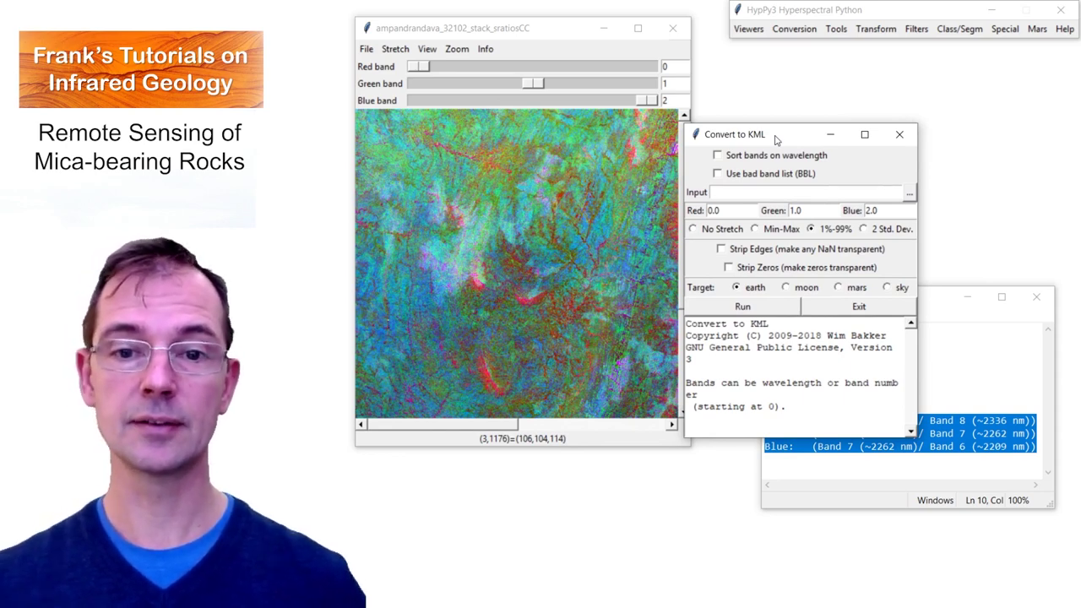
# Step: Close the KML dialog and open stack_sratiosCC.kml from the ampandrandava folder in Google Earth
pyautogui.click(899, 135)
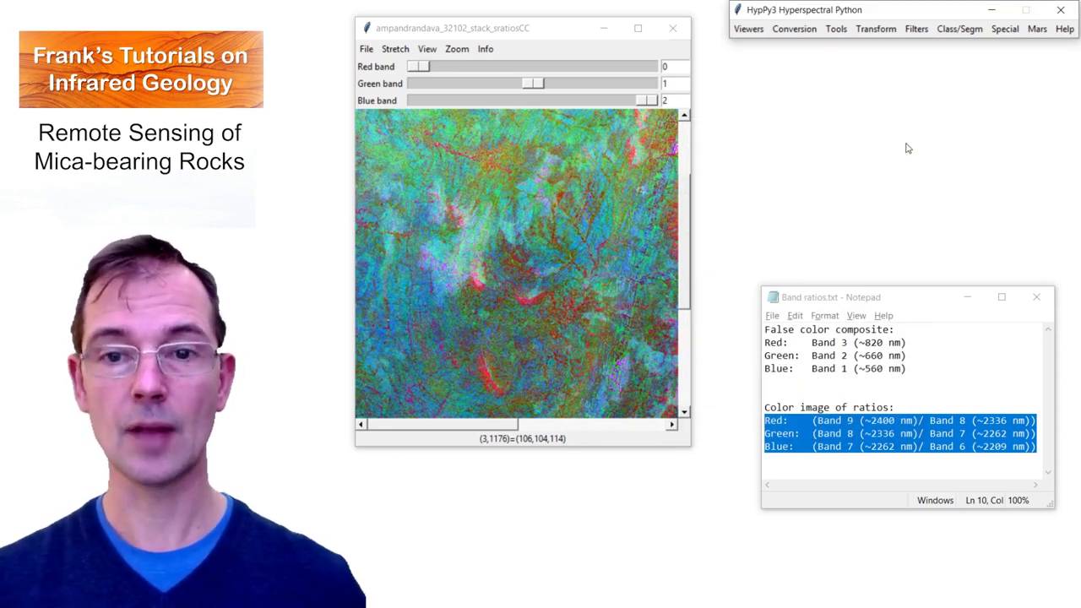
pyautogui.hotkey('alt', 'Tab')
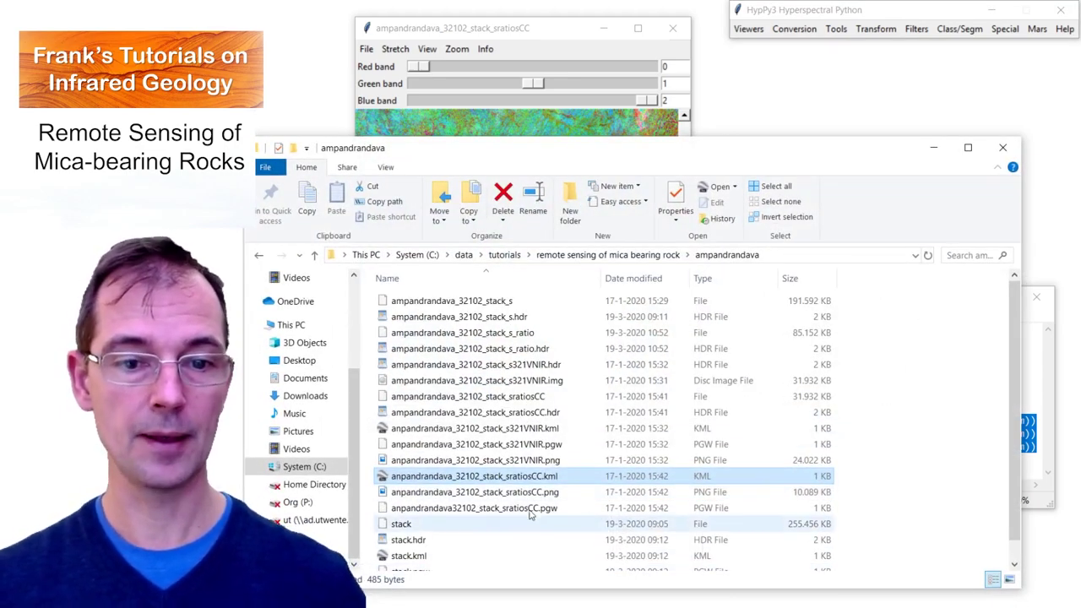
pyautogui.doubleClick(534, 478)
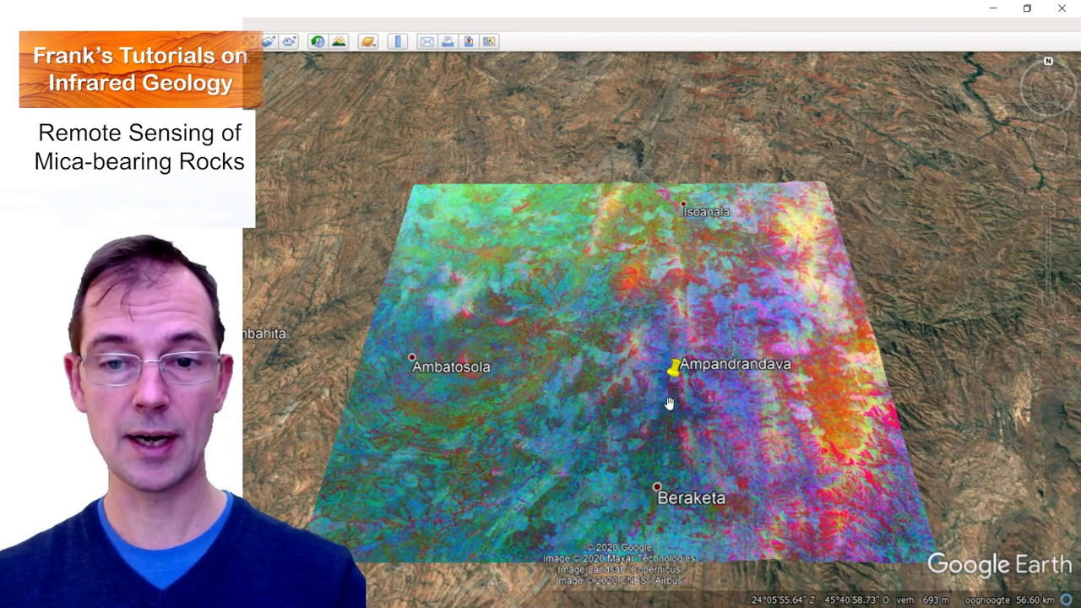
# Step: Zoom in and pan across the pixelated ratio overlay around the Ampandrandava placemark
pyautogui.scroll(5, 669, 404)
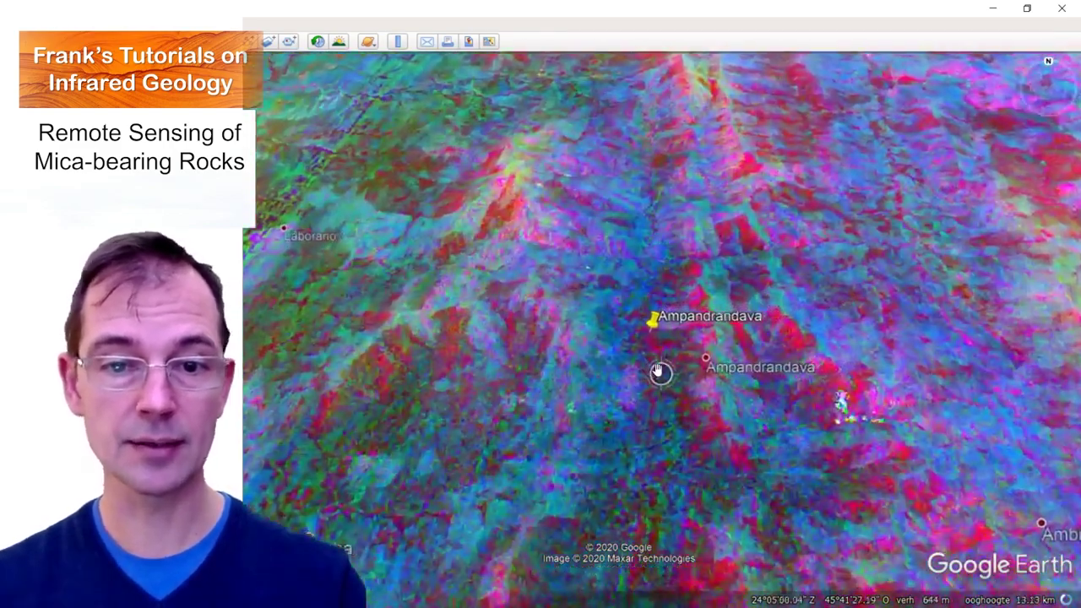
pyautogui.scroll(3, 659, 371)
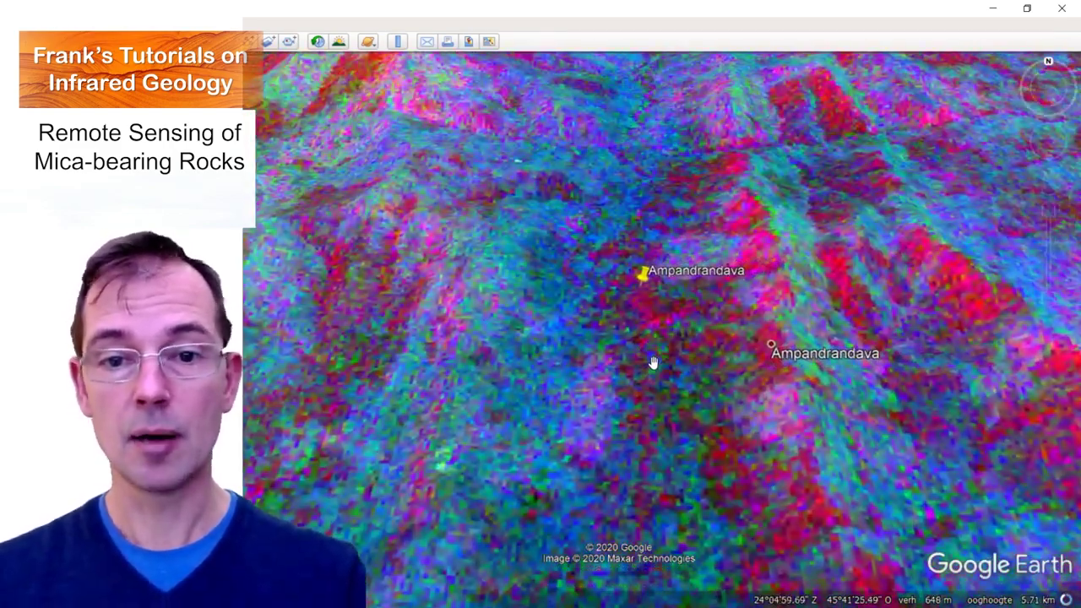
pyautogui.scroll(4, 668, 306)
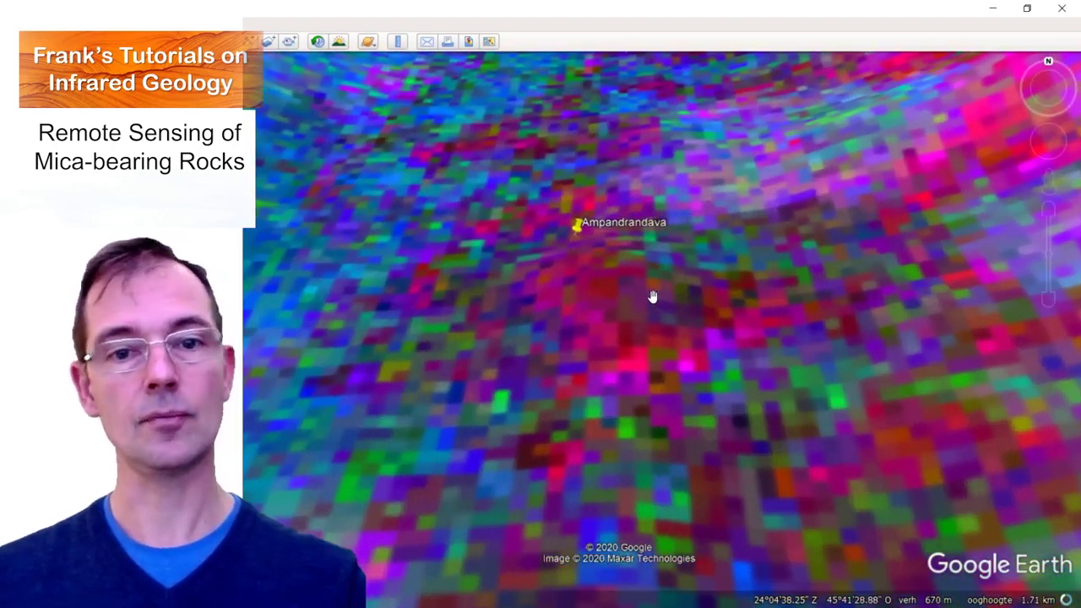
pyautogui.moveTo(653, 295); pyautogui.dragTo(748, 297)
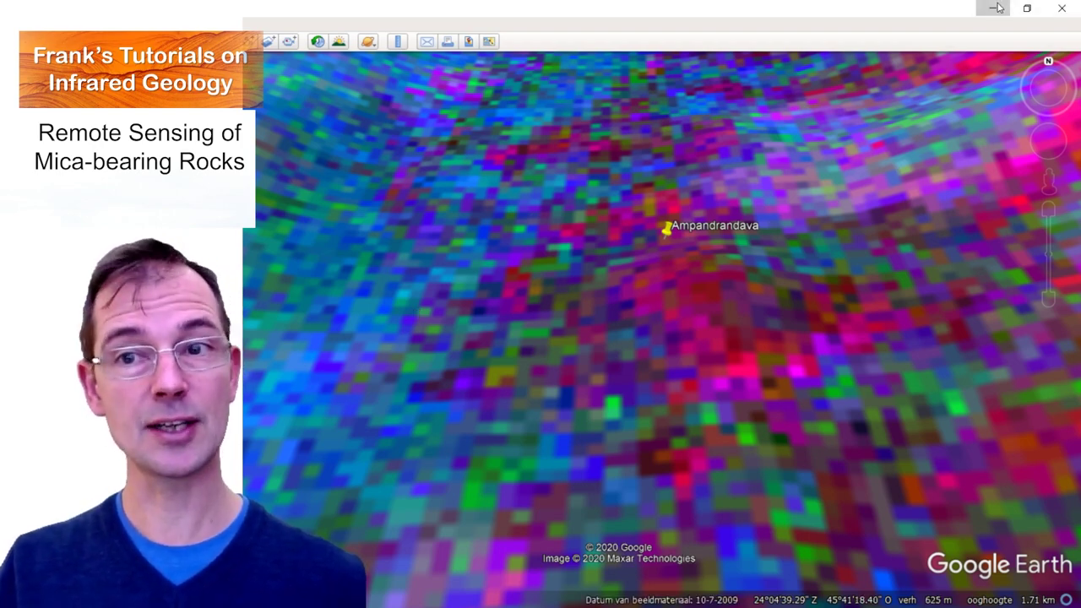
# Step: Minimize Google Earth and open andranondambo18357_stacked_s_ratiosCC.kml from the andranandambo folder
pyautogui.click(997, 8)
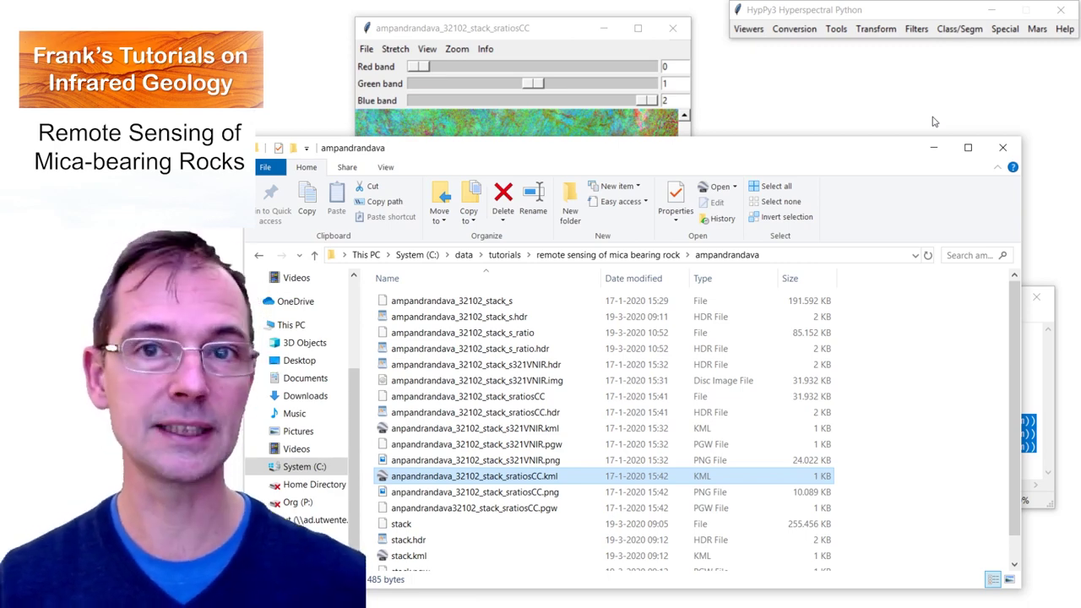
pyautogui.click(641, 256)
pyautogui.doubleClick(456, 317)
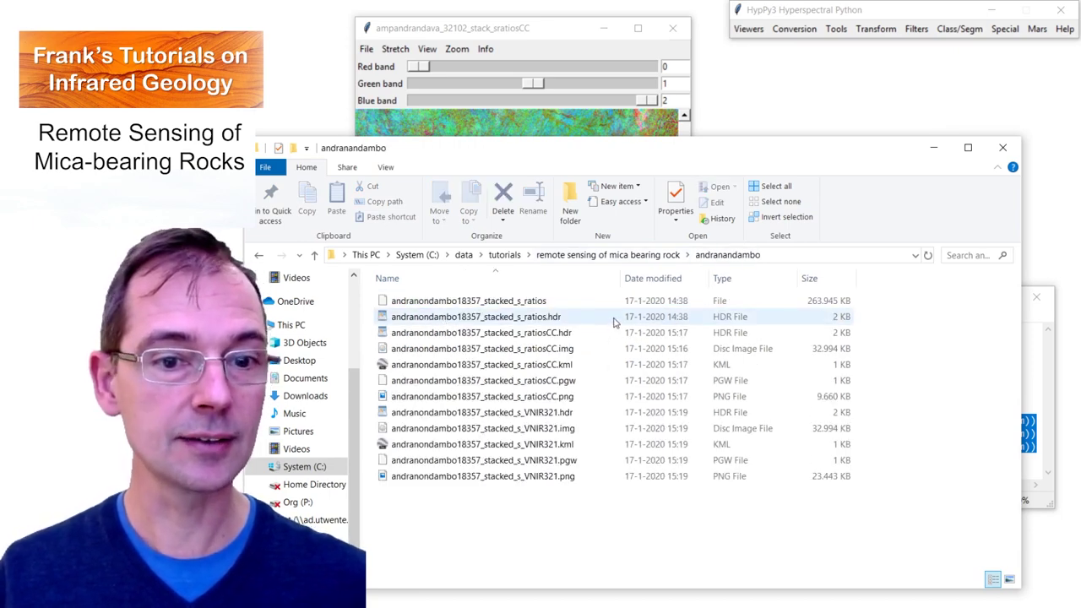
pyautogui.doubleClick(565, 365)
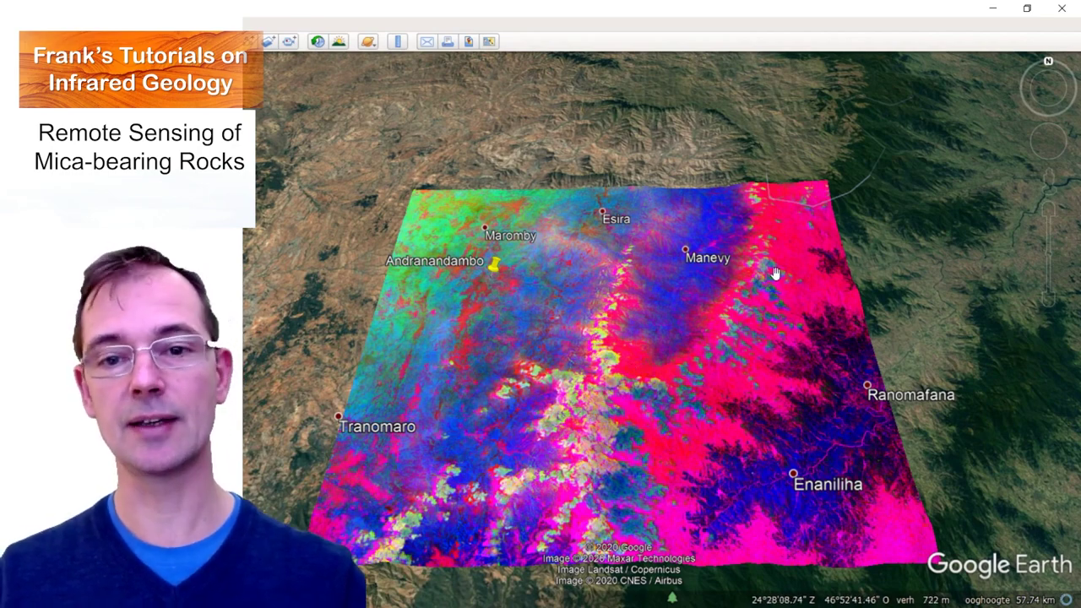
# Step: Pan across the ratio overlay and zoom in close on the Andranandambo placemark
pyautogui.moveTo(676, 338); pyautogui.dragTo(763, 306)
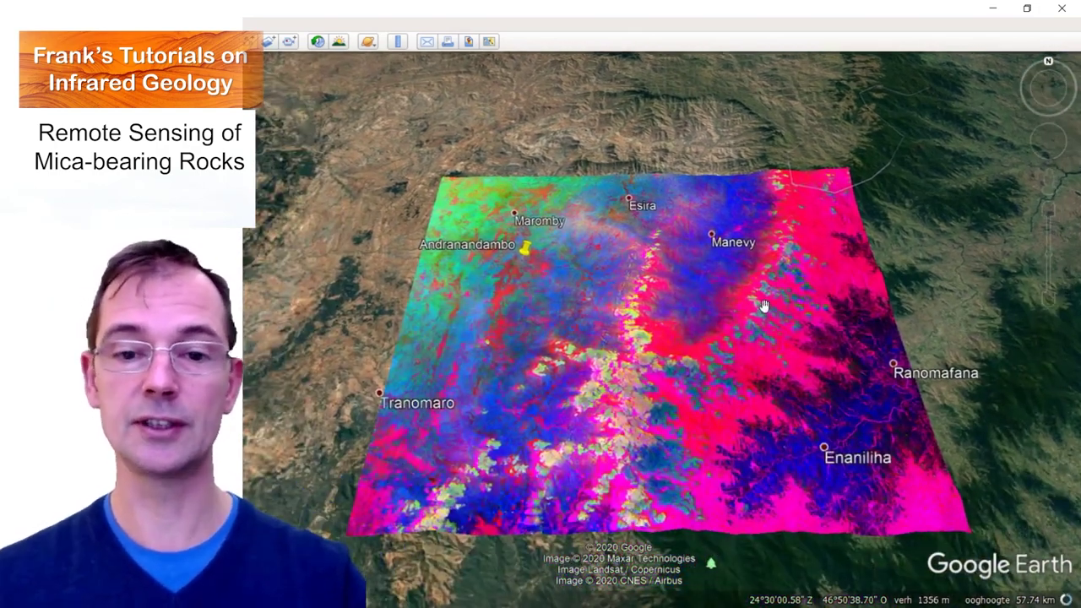
pyautogui.moveTo(547, 294); pyautogui.dragTo(554, 294)
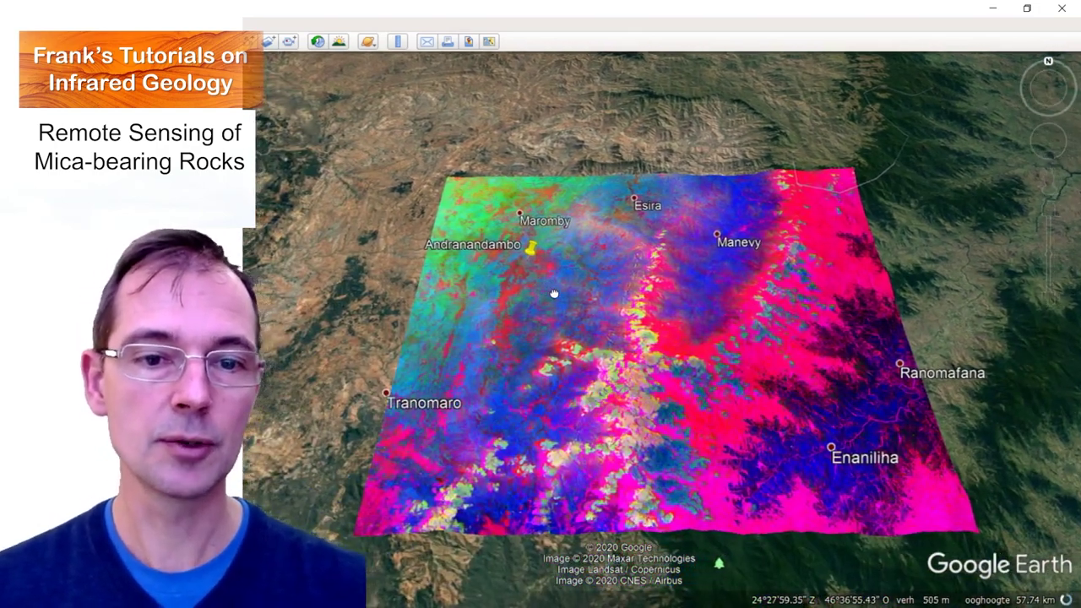
pyautogui.scroll(2, 660, 359)
pyautogui.scroll(2, 656, 355)
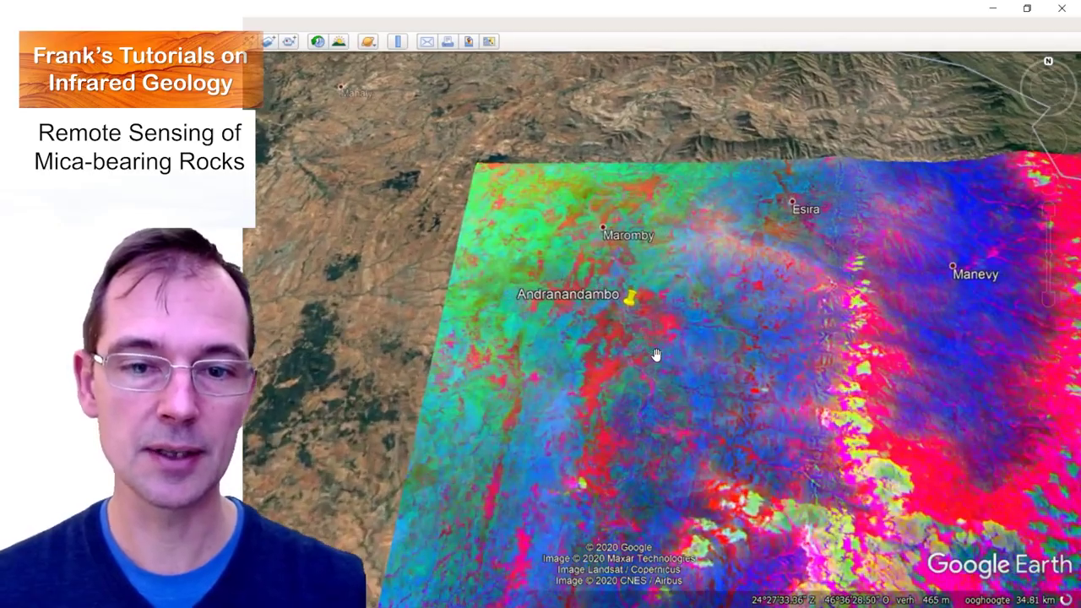
pyautogui.scroll(3, 644, 352)
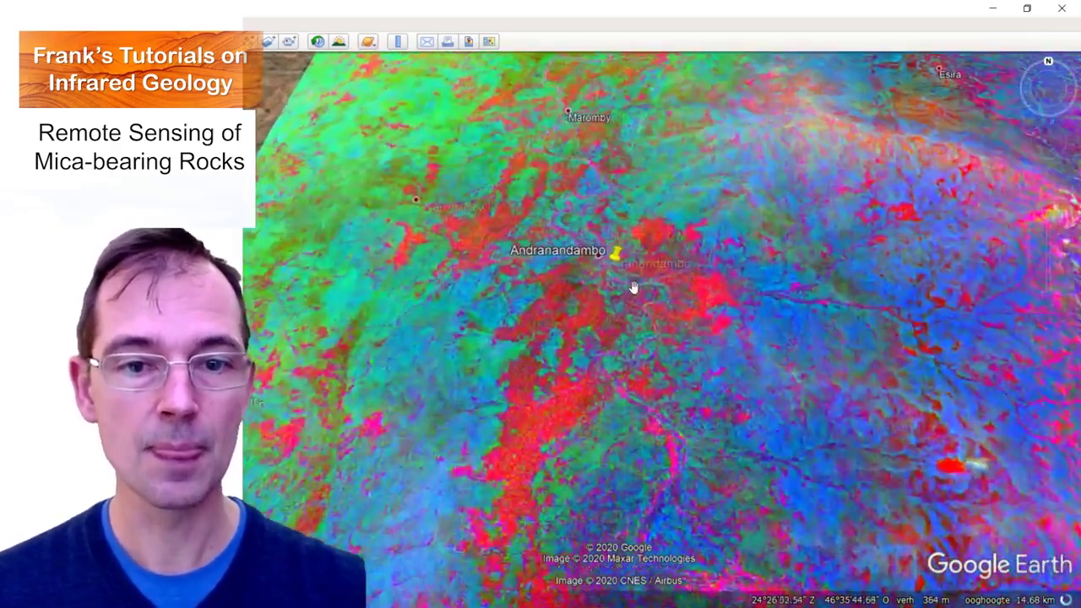
pyautogui.scroll(4, 633, 287)
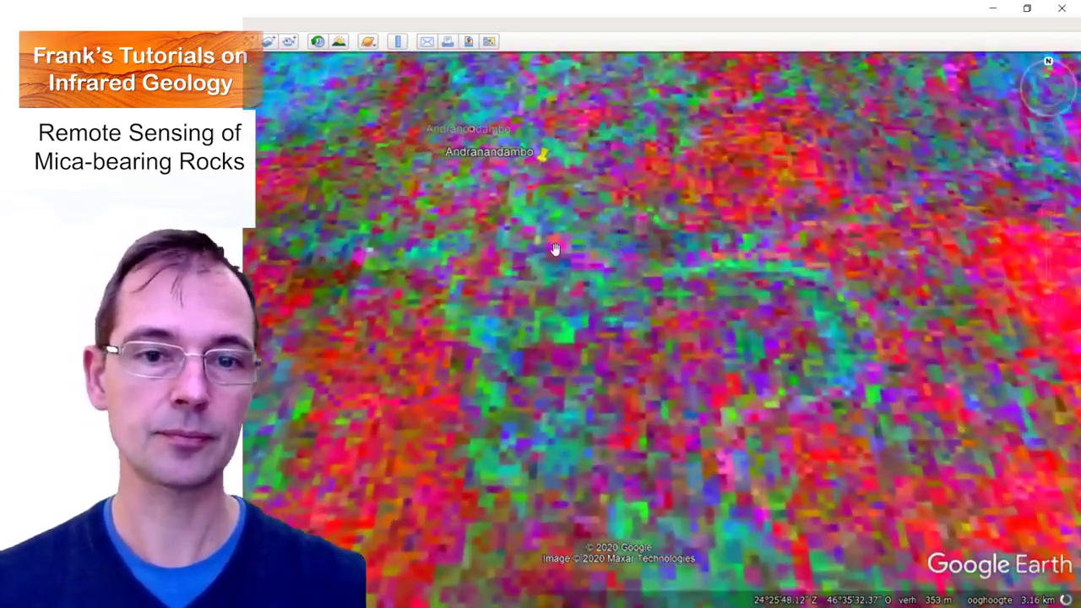
pyautogui.scroll(2, 650, 330)
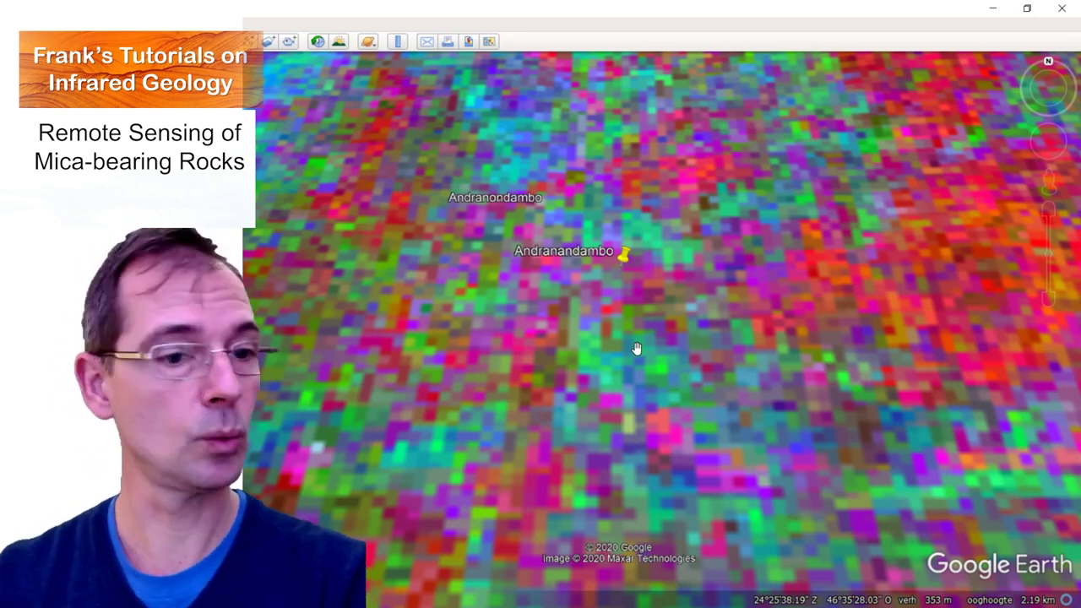
pyautogui.scroll(2, 721, 348)
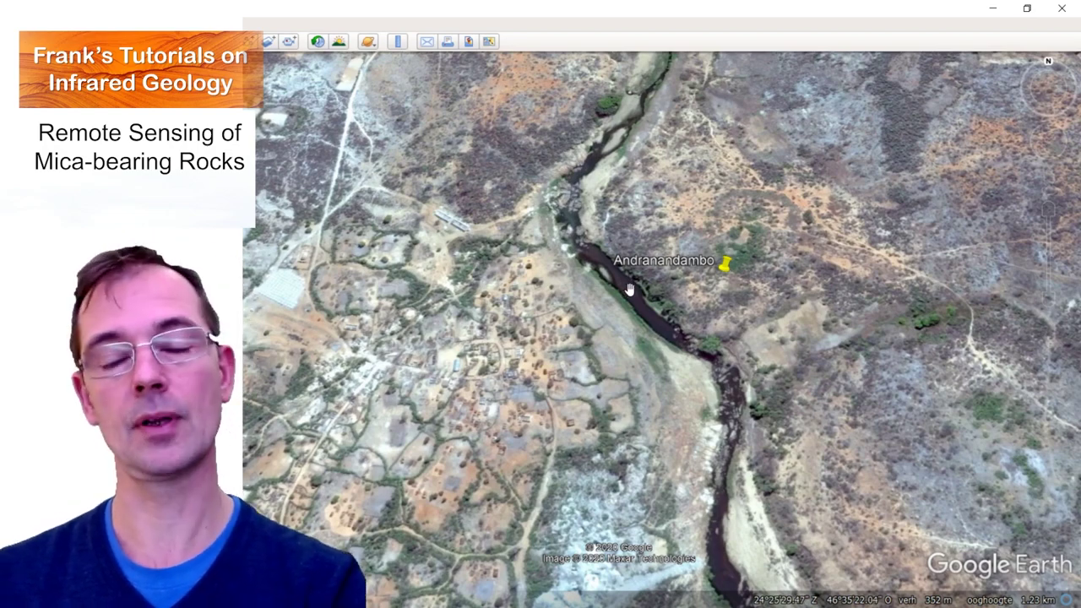
pyautogui.moveTo(632, 282); pyautogui.dragTo(933, 207)
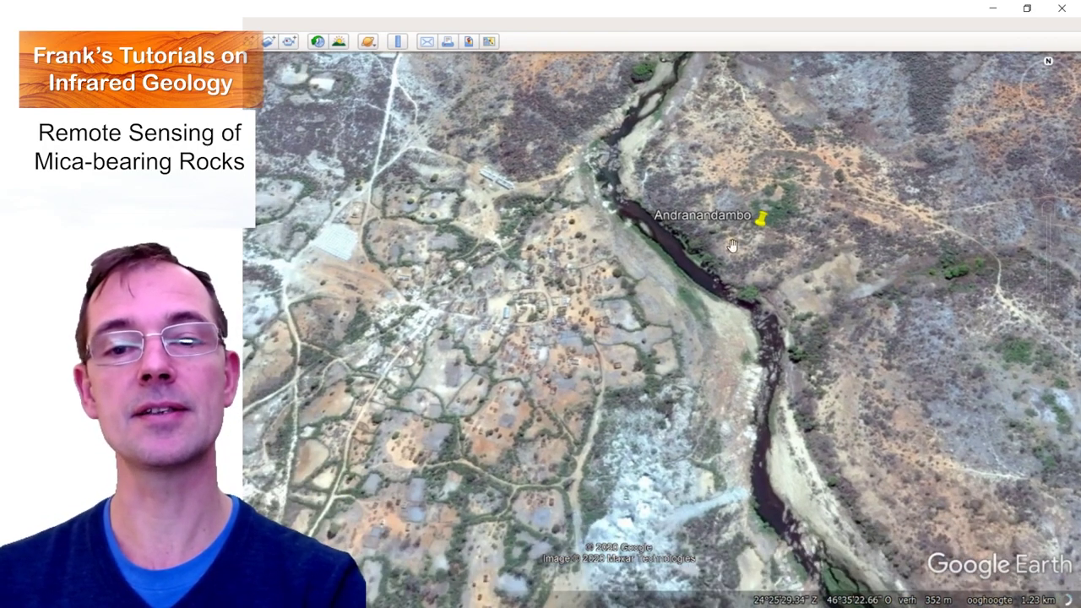
pyautogui.moveTo(802, 196); pyautogui.dragTo(721, 284)
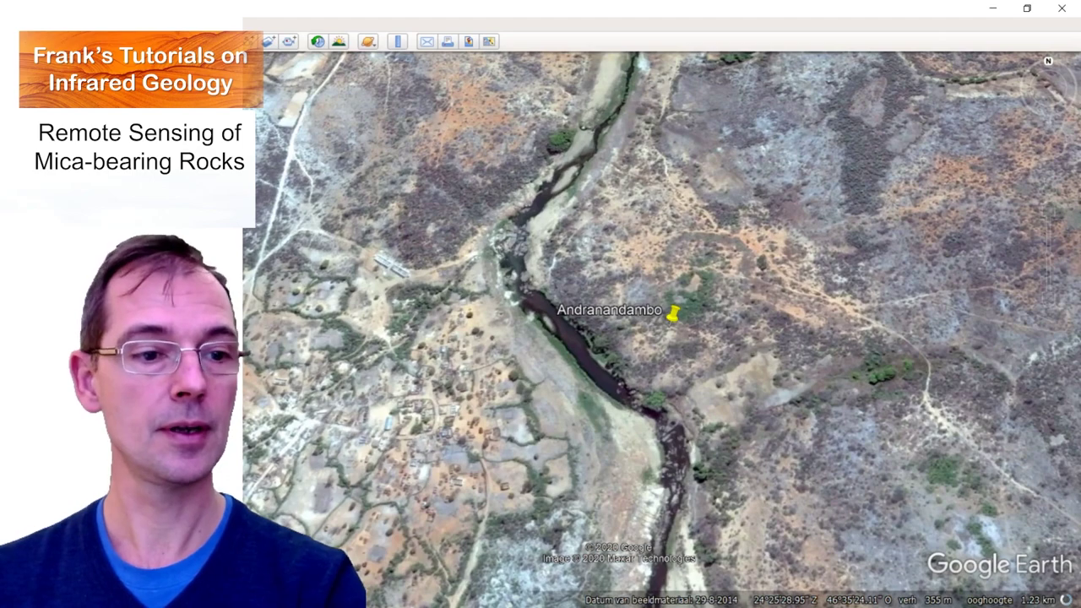